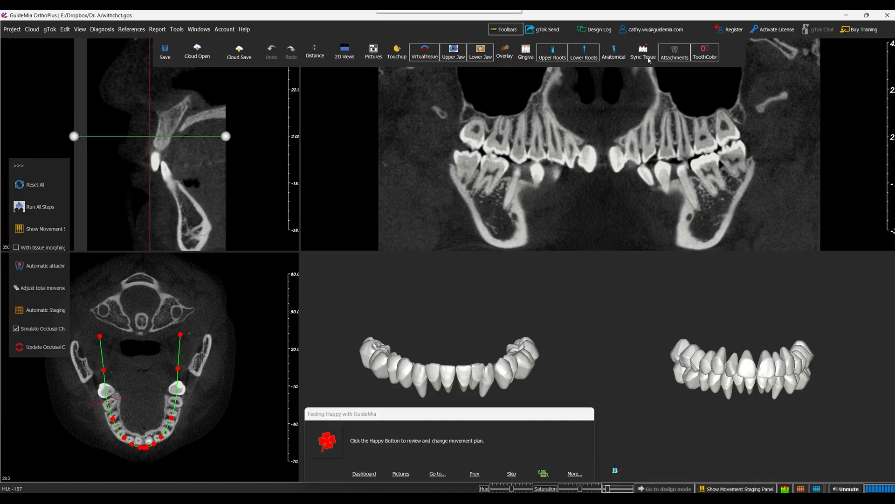
Display the anatomical roots on the teeth of both jaws and run all tooth movement steps.
left_click(646, 58)
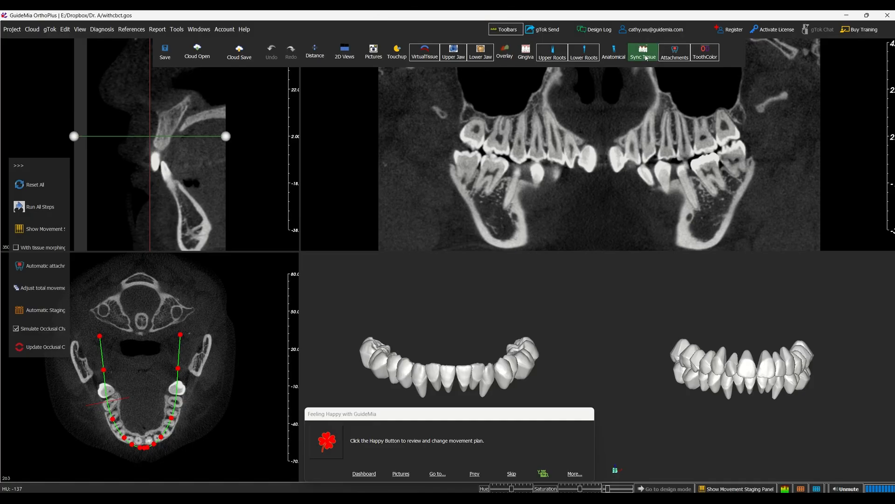
left_click(613, 52)
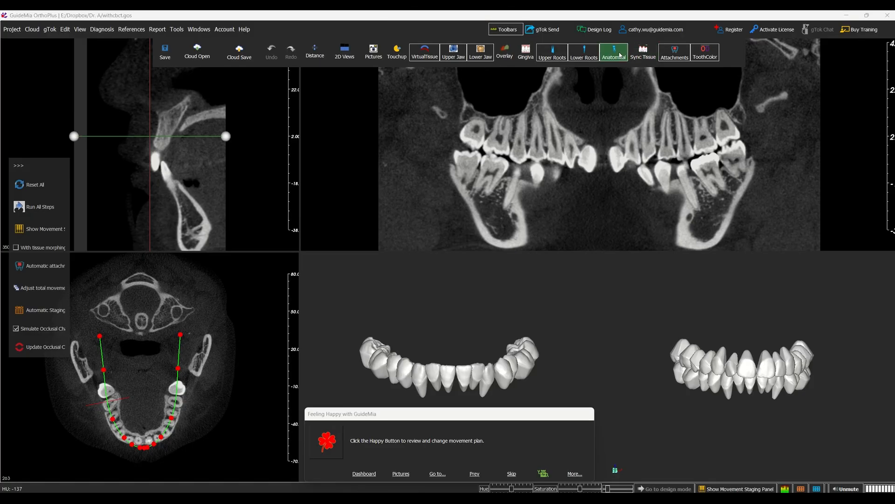
left_click(621, 55)
left_click(620, 55)
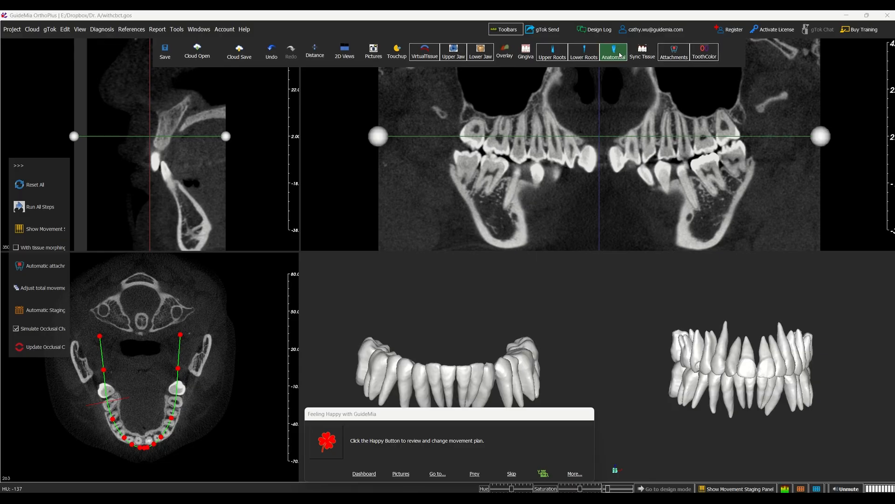
left_click(41, 208)
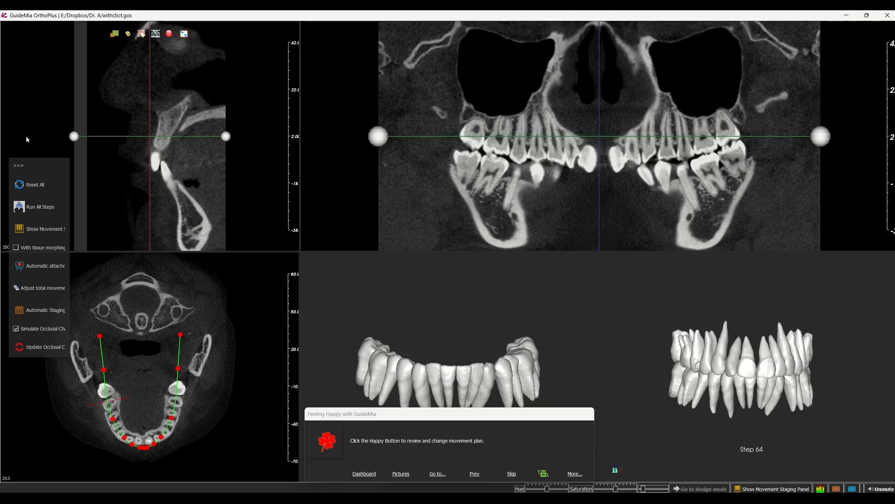
Expand the workflow and open its list of created objects at the anatomical roots.
left_click(19, 165)
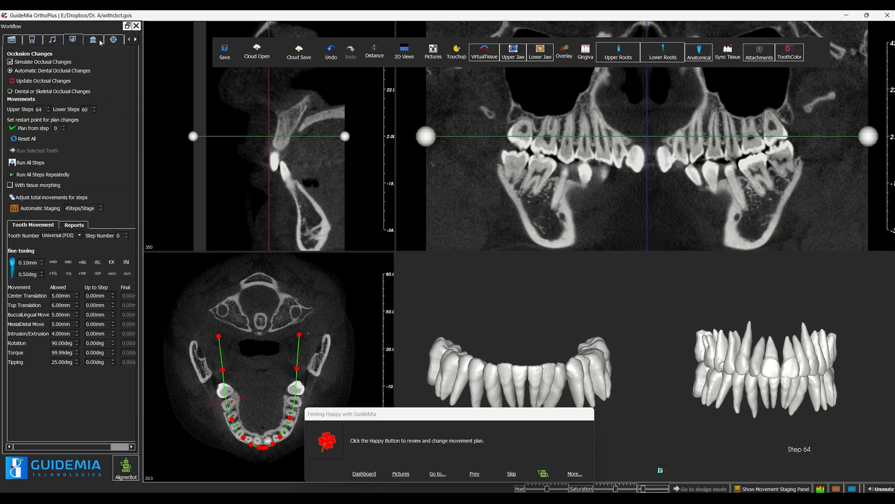
left_click(136, 40)
left_click(136, 39)
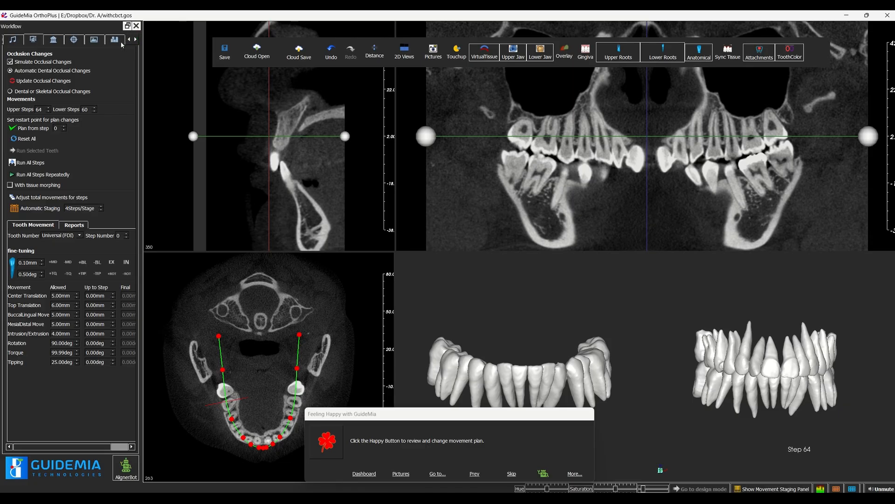
left_click(114, 39)
scroll(109, 88, "down", 2)
scroll(106, 107, "down", 5)
scroll(103, 119, "down", 8)
scroll(50, 131, "down", 6)
scroll(64, 131, "down", 1)
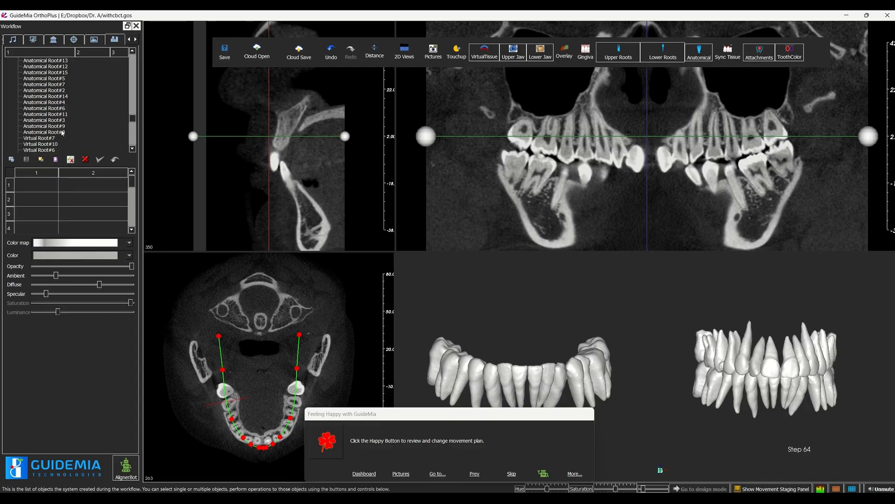
Preview Anatomical Root #8, Anatomical Root #9 and Anatomical Root #10 individually in the 3D view.
left_click(62, 132)
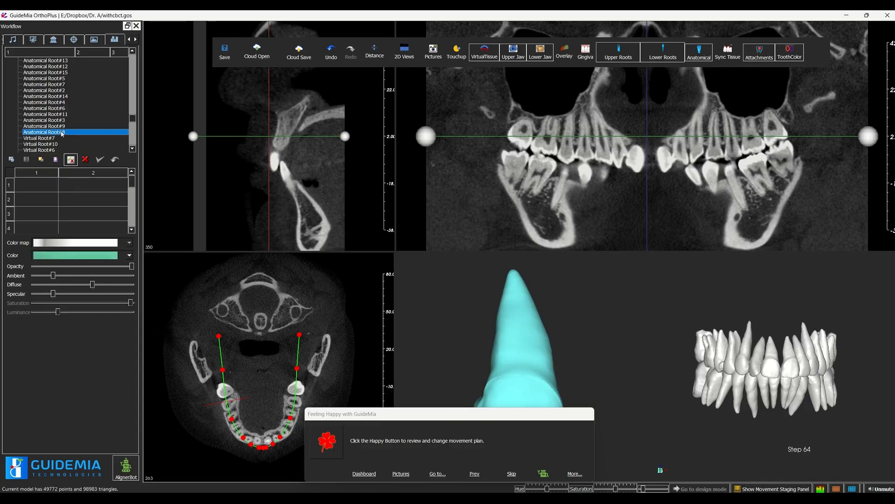
key("Up")
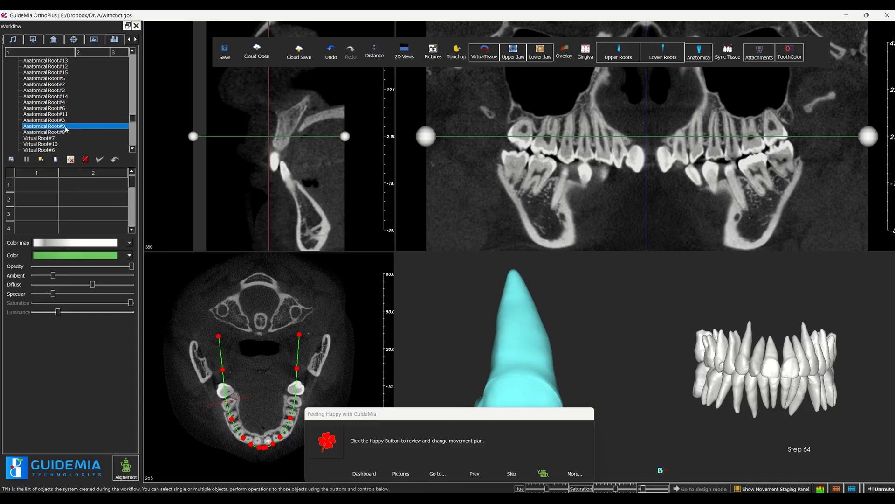
left_click(83, 161)
scroll(106, 109, "down", 6)
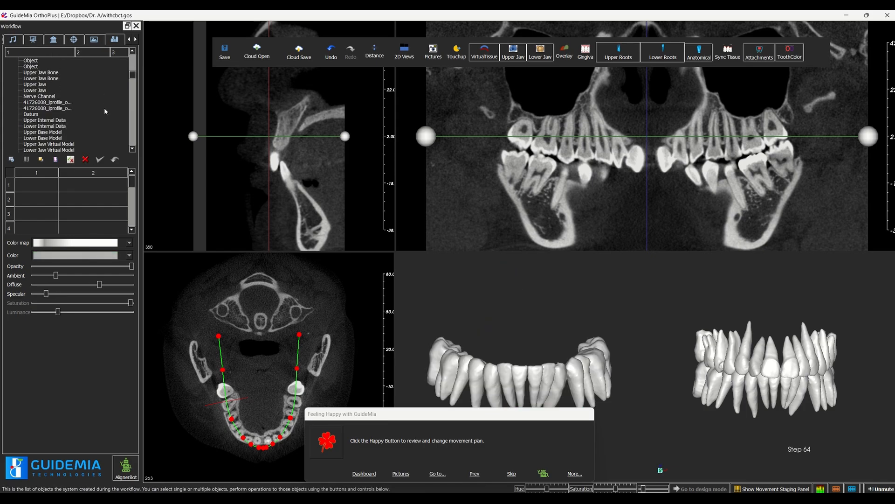
scroll(105, 116, "down", 8)
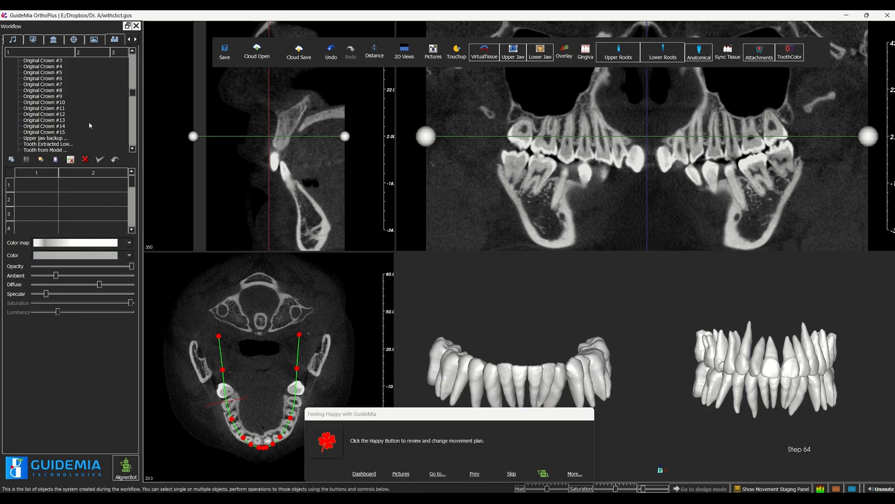
scroll(49, 132, "down", 10)
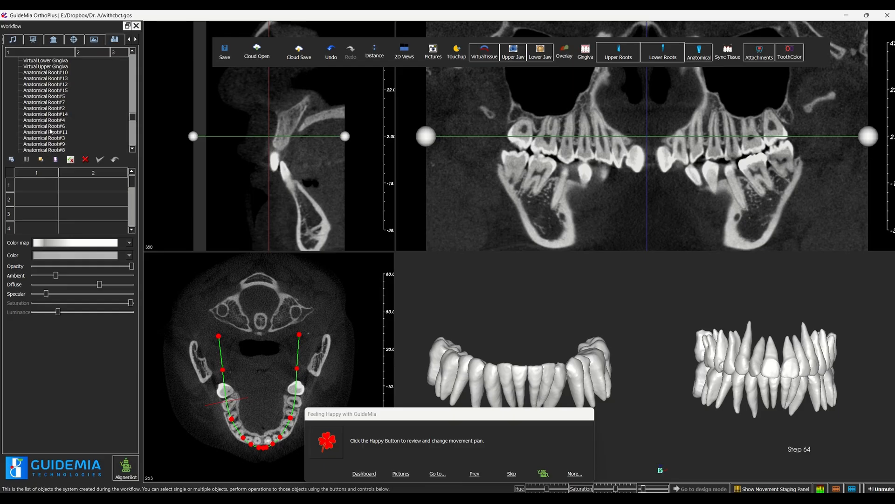
scroll(64, 131, "down", 1)
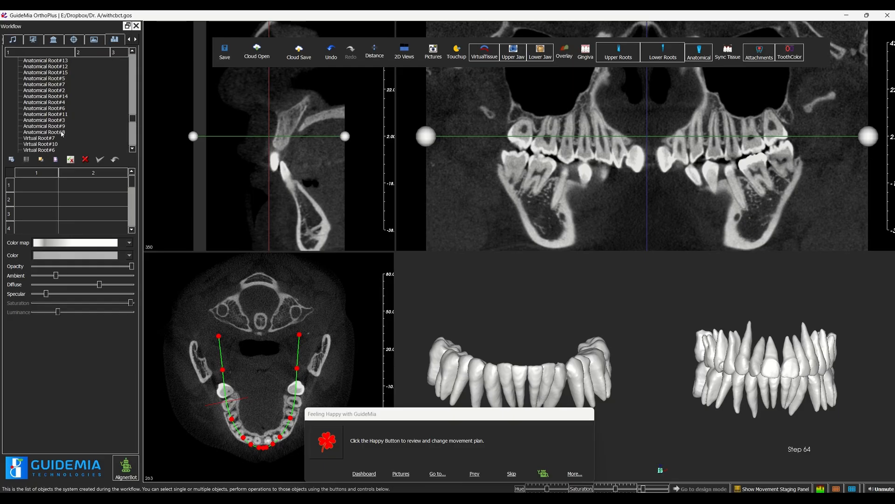
left_click(62, 133)
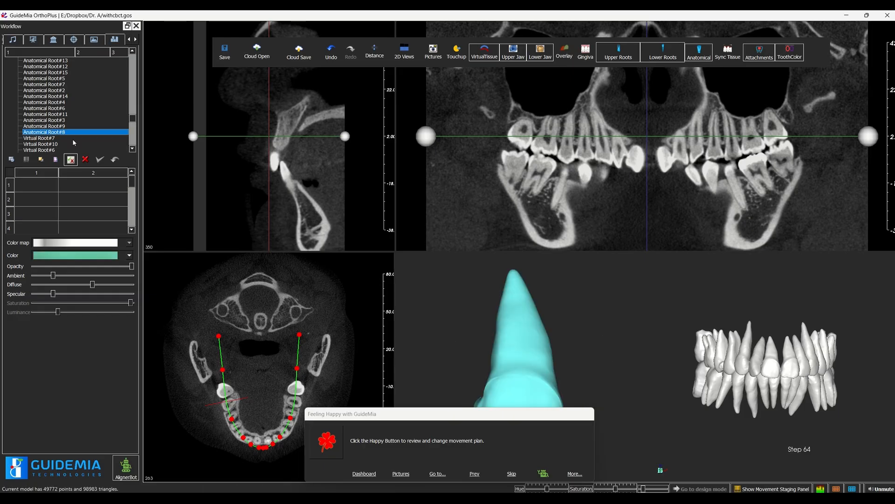
left_click(66, 127)
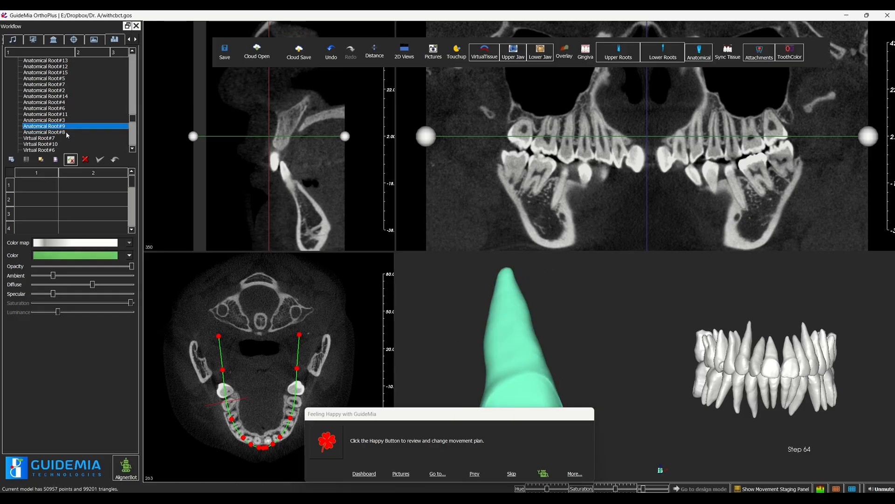
scroll(77, 118, "up", 1)
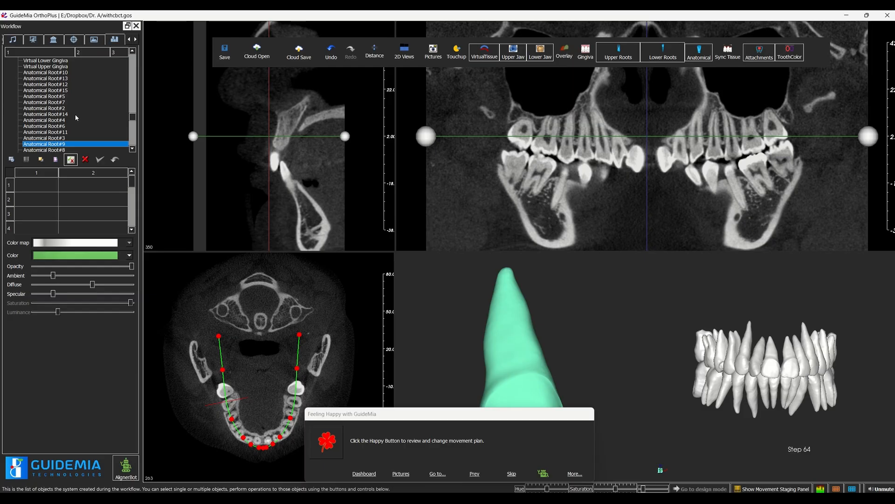
left_click(70, 73)
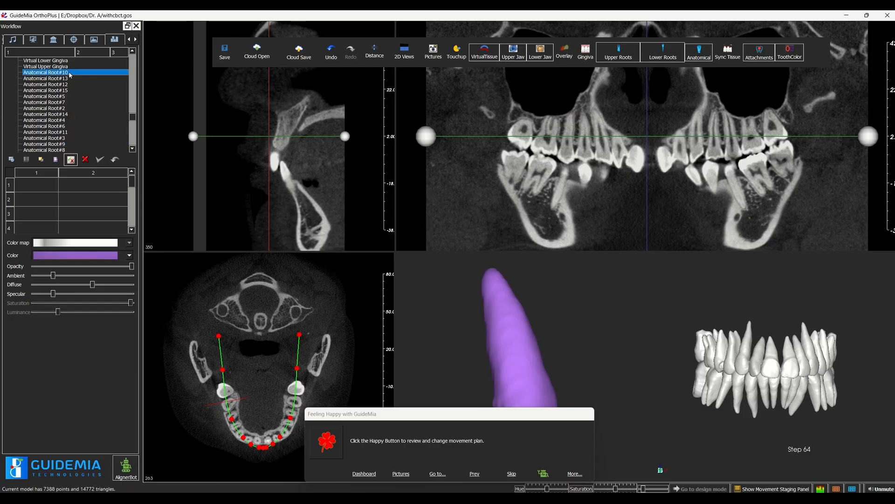
Select Anatomical Root #8 and Anatomical Root #9 together and delete both from the object list.
scroll(61, 148, "down", 1)
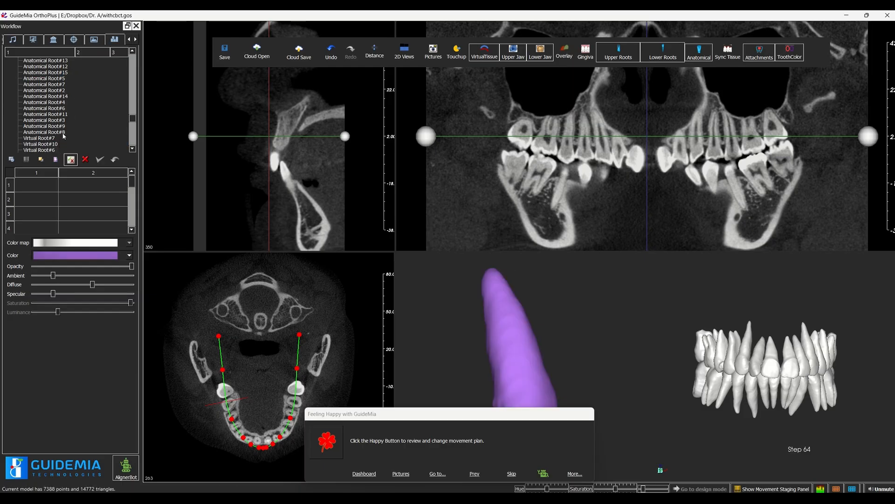
left_click(63, 133)
left_click(63, 127, "ctrl")
left_click(70, 161)
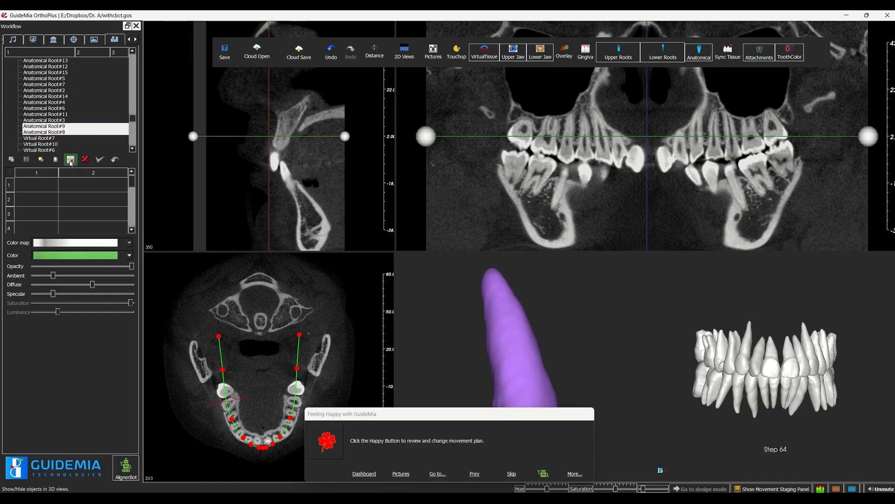
left_click_drag(800, 434, 768, 353)
left_click(86, 160)
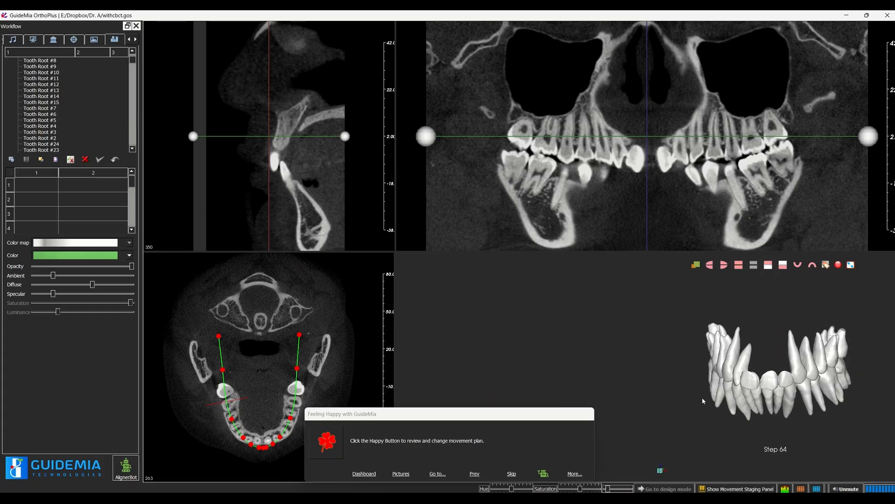
scroll(817, 413, "up", 3)
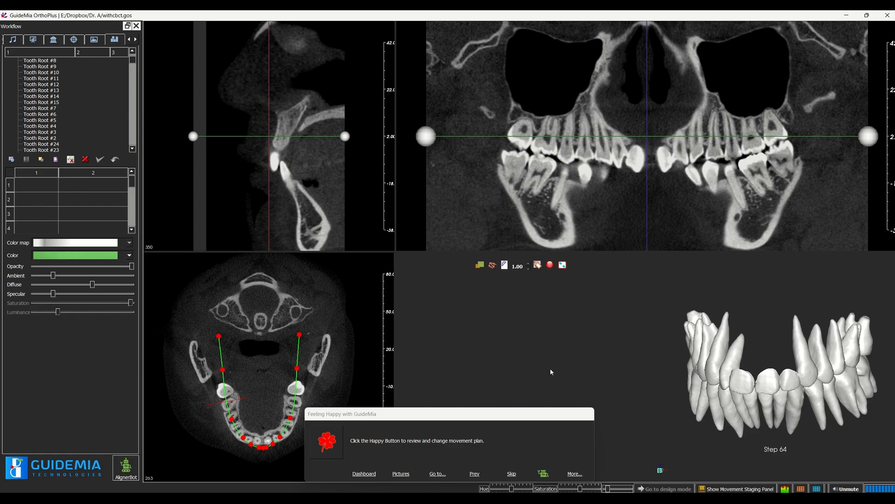
Go to the post-processing stage of tooth segmentation and start Apical centers on CT slices.
left_click(129, 39)
left_click(129, 39)
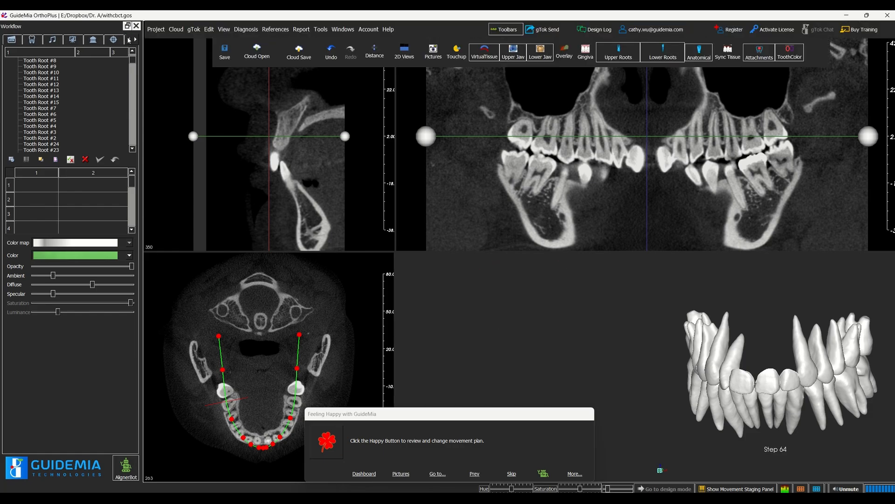
left_click(31, 39)
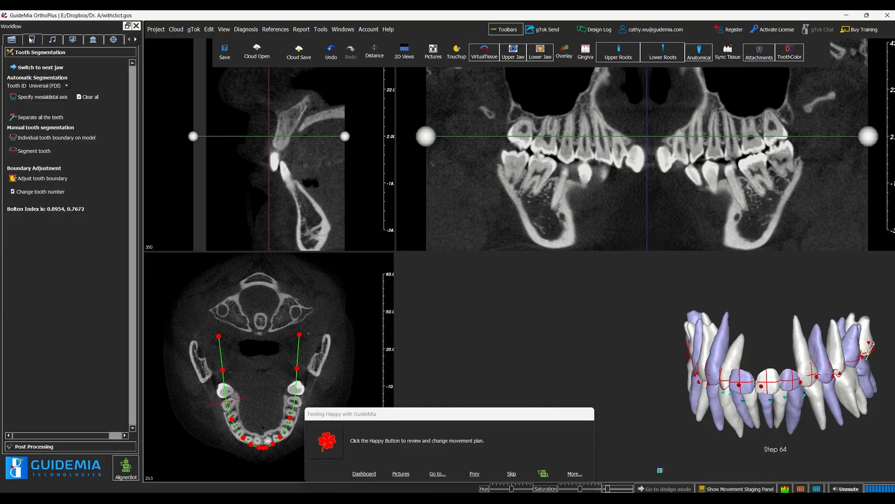
left_click(41, 447)
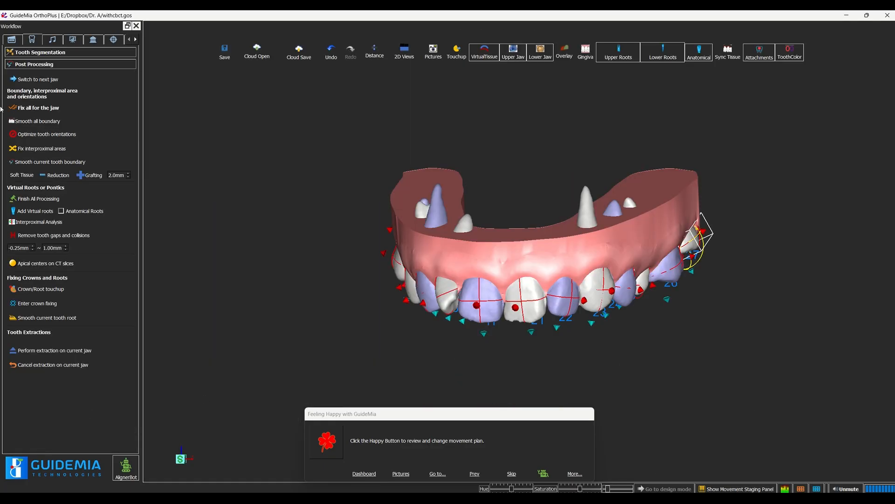
left_click(35, 264)
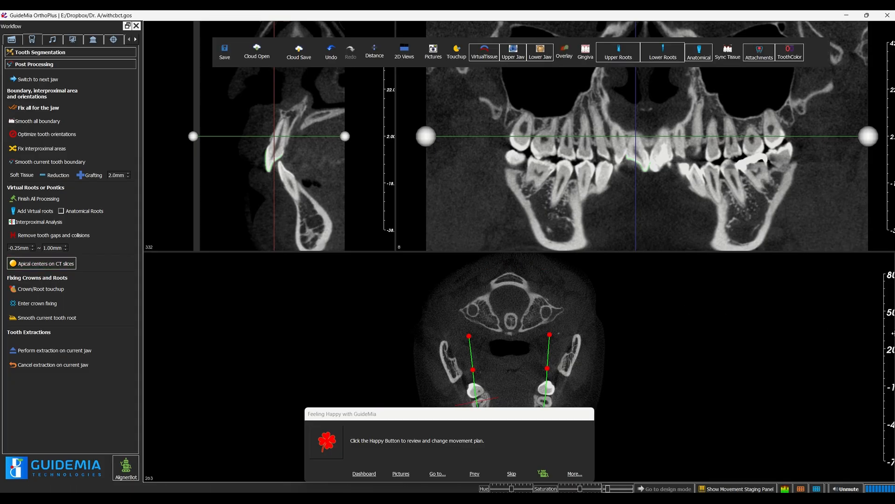
Place an apical center at the root tip of upper central incisor 11 on the panoramic CT slice.
left_click_drag(894, 330, 719, 373)
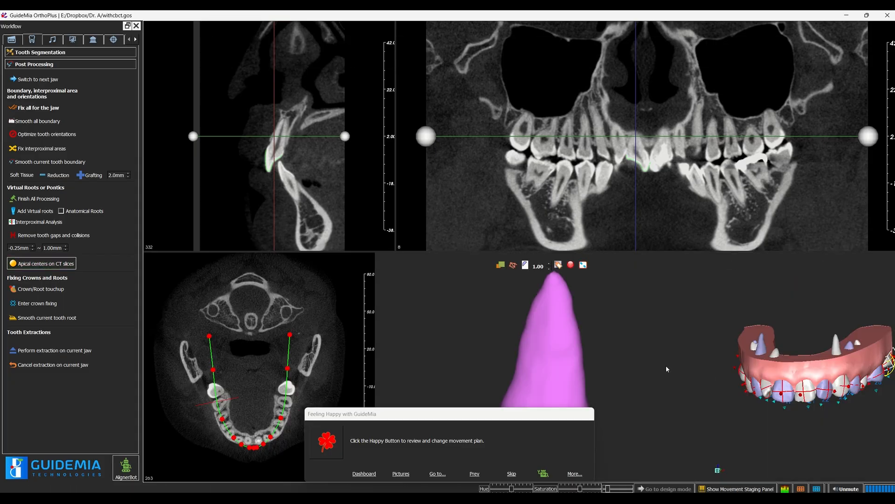
middle_click_drag(810, 281, 781, 295)
left_click_drag(781, 295, 797, 300)
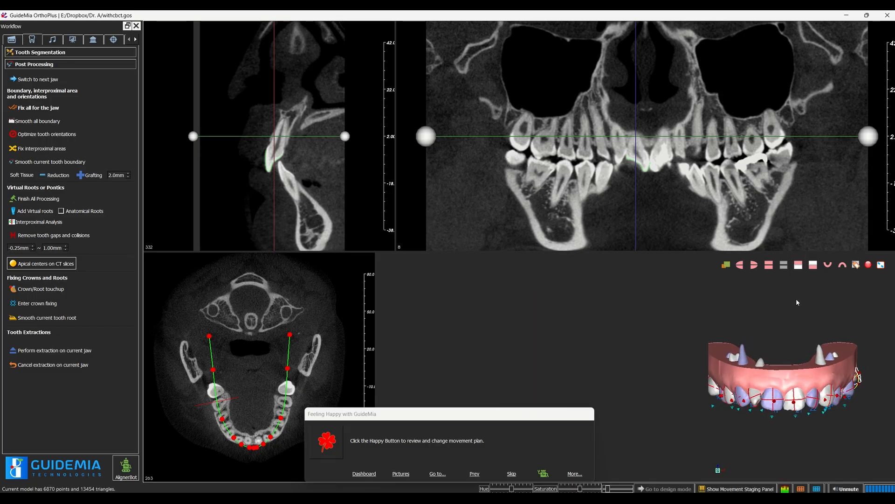
left_click_drag(707, 337, 606, 331)
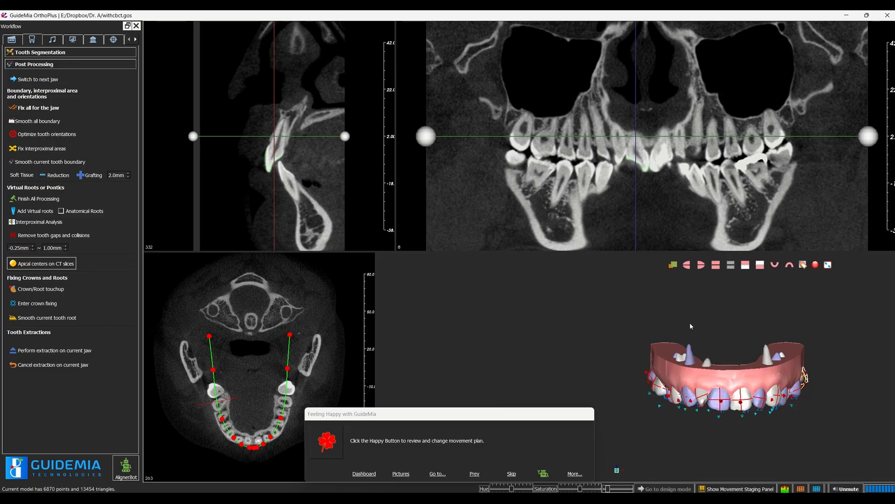
left_click_drag(728, 324, 730, 308)
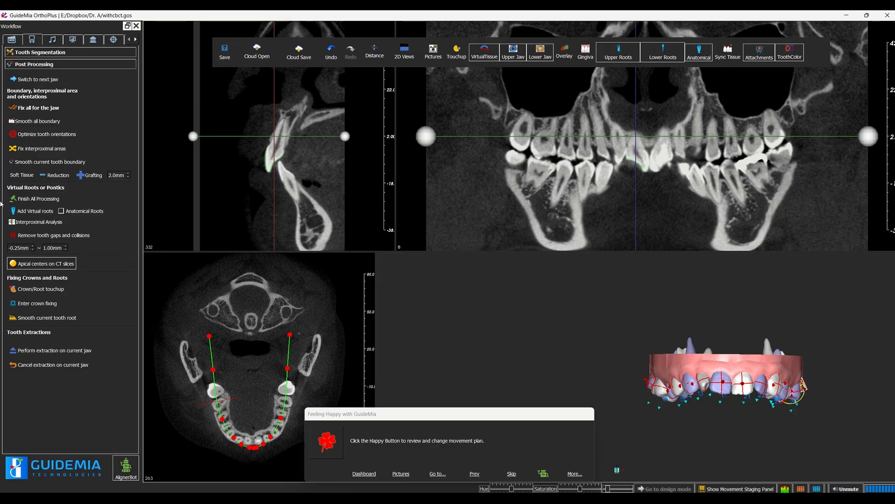
scroll(695, 187, "down", 7)
scroll(641, 124, "down", 8)
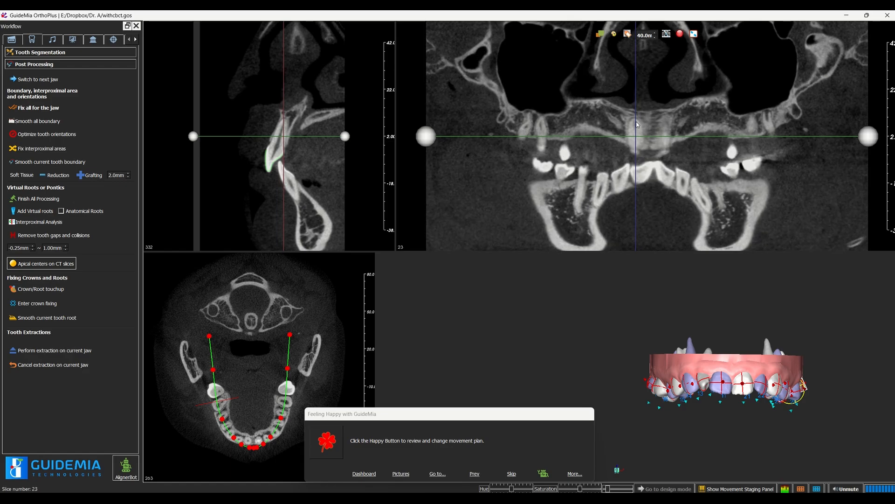
scroll(637, 124, "down", 3)
mouse_move(383, 62)
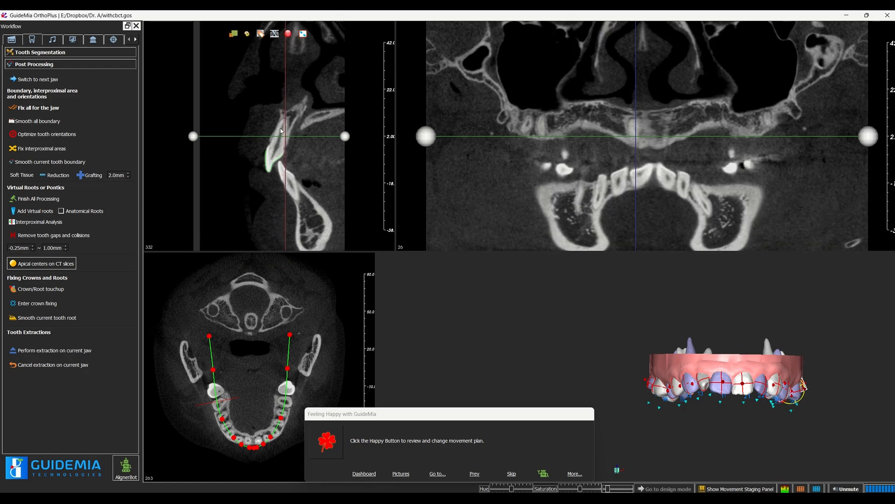
left_click(632, 120)
Place an apical center at the root tip of upper central incisor 21 on the panoramic CT slice.
scroll(633, 120, "up", 9)
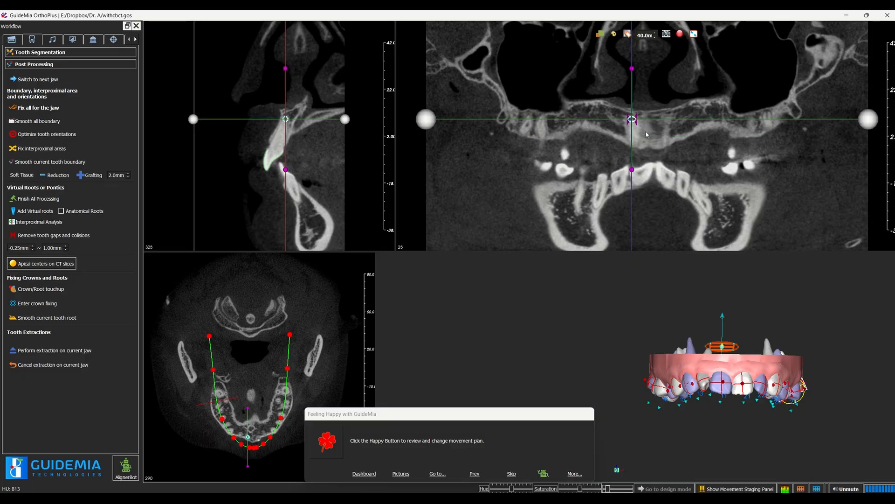
scroll(630, 144, "up", 15)
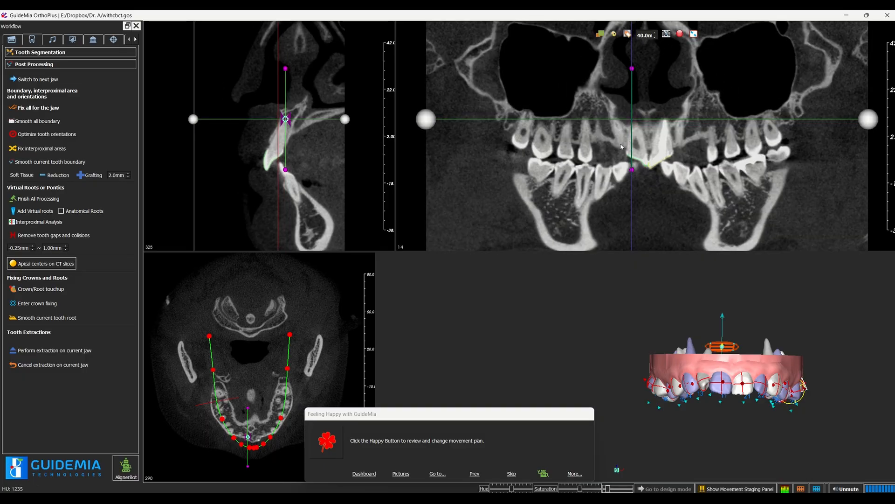
scroll(616, 164, "up", 8)
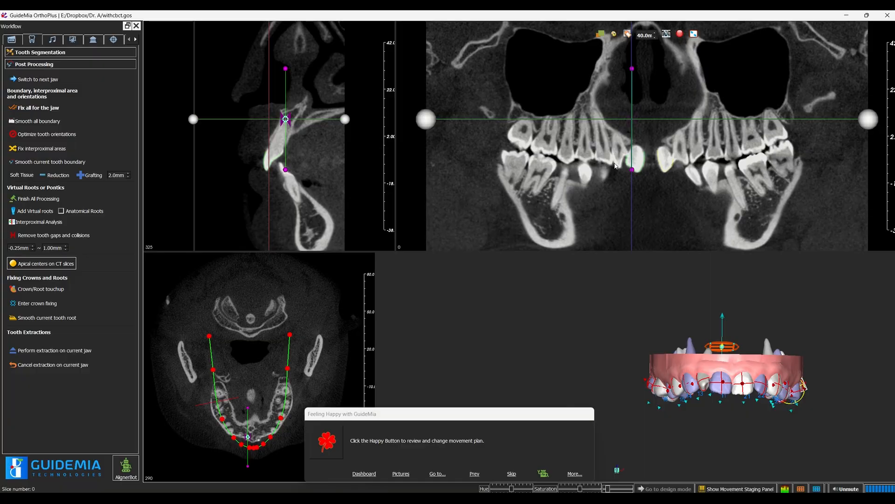
scroll(616, 165, "down", 6)
scroll(616, 165, "down", 3)
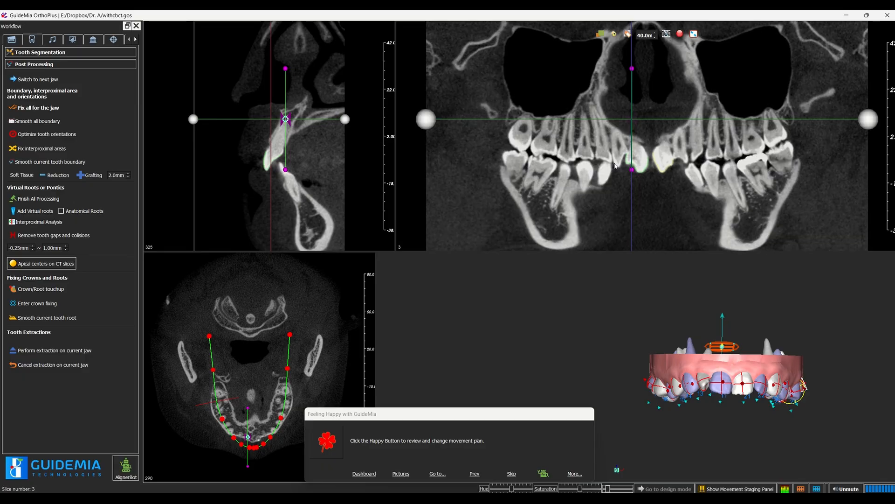
scroll(616, 165, "down", 9)
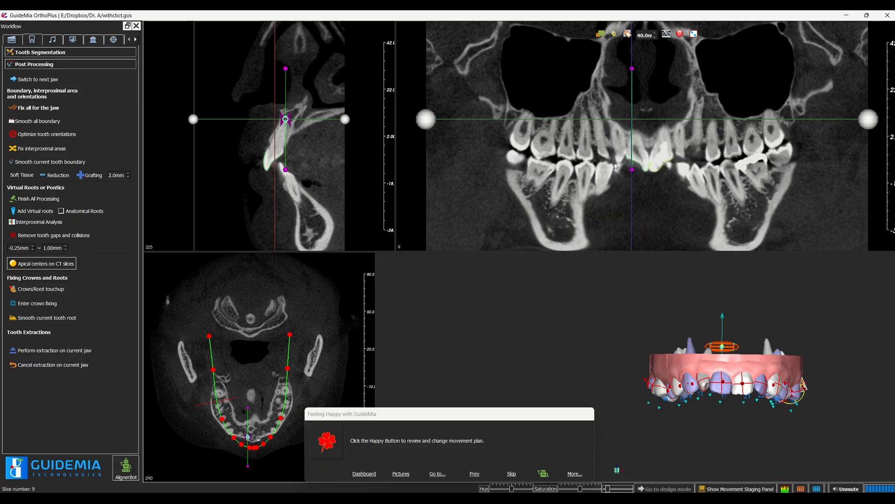
scroll(658, 133, "down", 2)
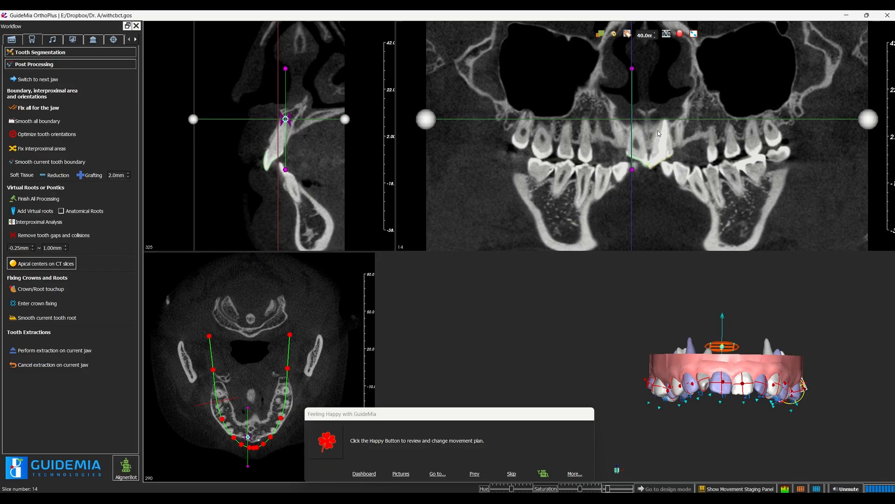
scroll(659, 132, "down", 2)
scroll(664, 121, "down", 1)
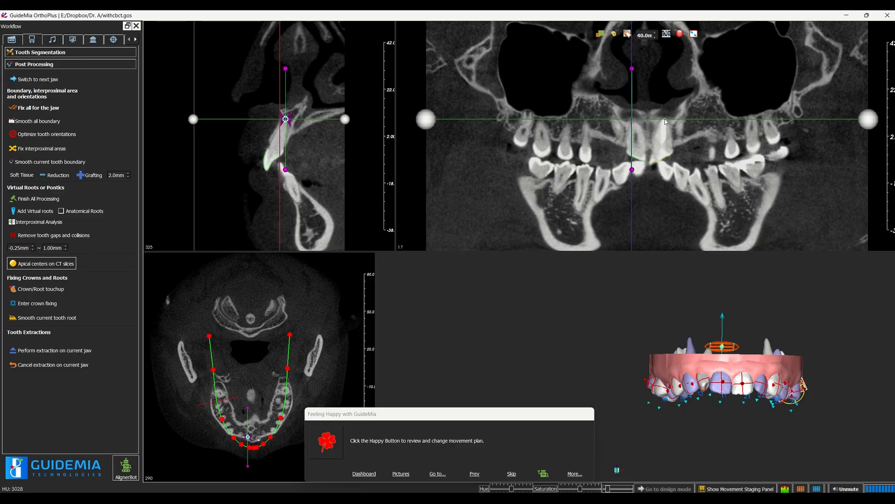
left_click(665, 121)
Place an apical center at the root tip of upper lateral incisor 22 on the panoramic CT slice and finish the apical center marking.
scroll(671, 136, "up", 7)
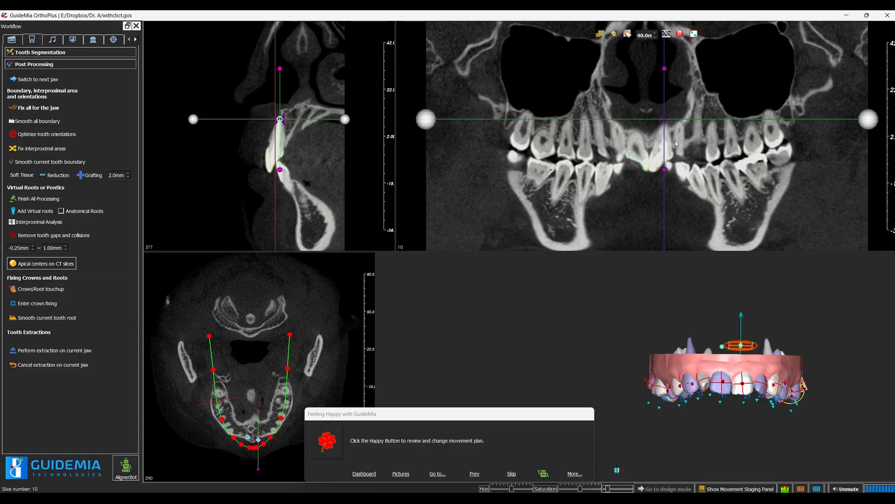
scroll(684, 135, "down", 5)
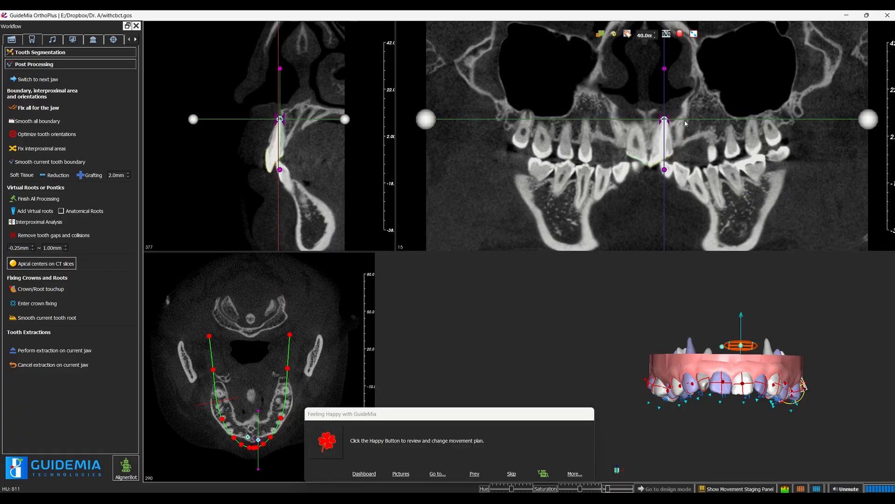
left_click(680, 123)
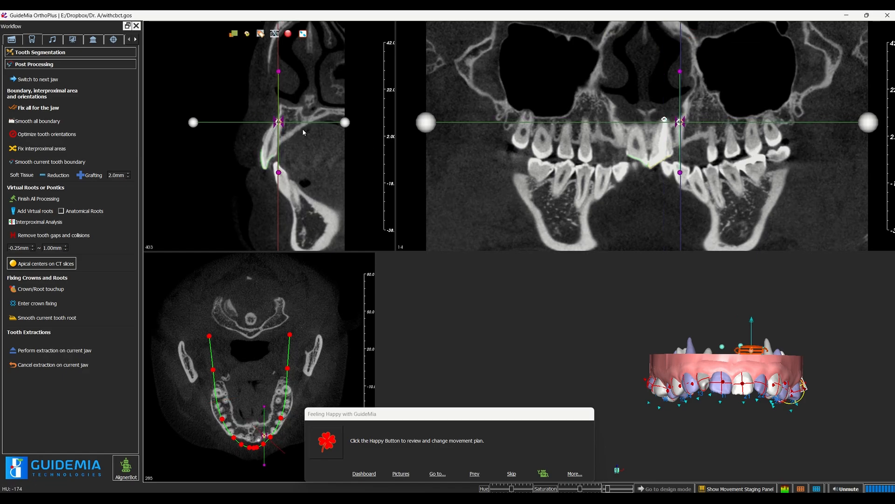
scroll(669, 130, "up", 2)
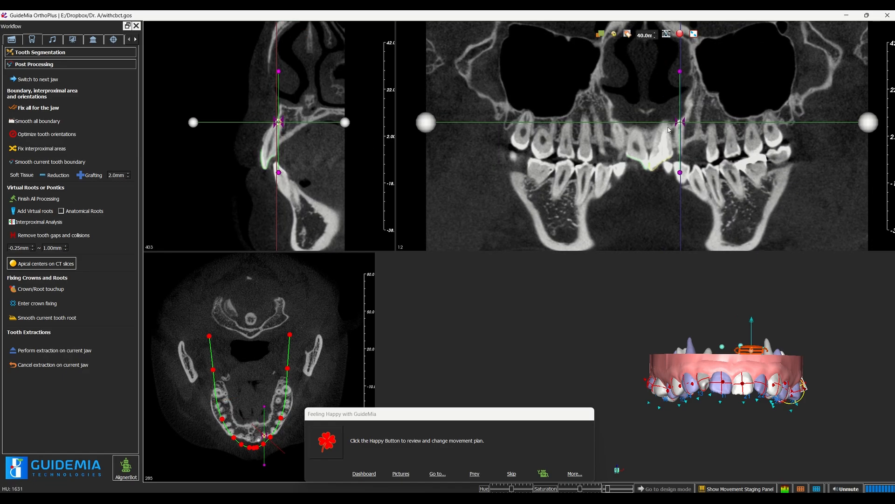
left_click(41, 263)
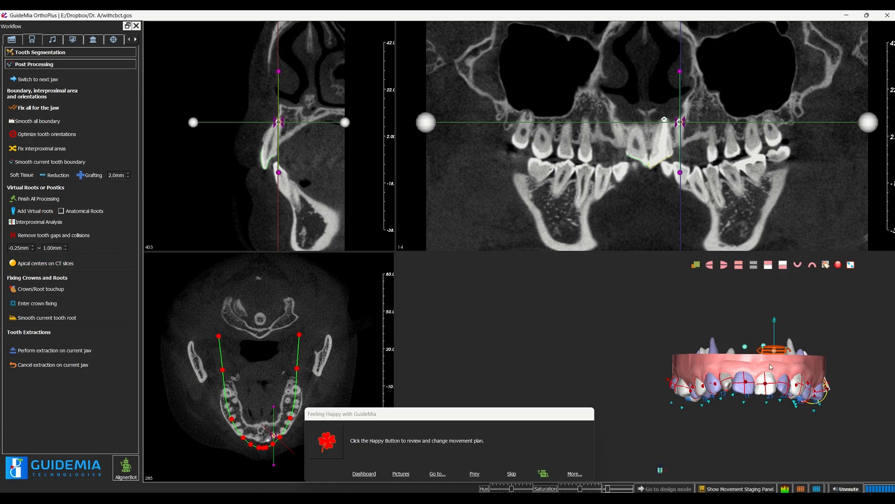
Hide the Tooth Extracted Upper Jaw model in the 3D view and toggle the anatomical root display.
right_click(770, 367)
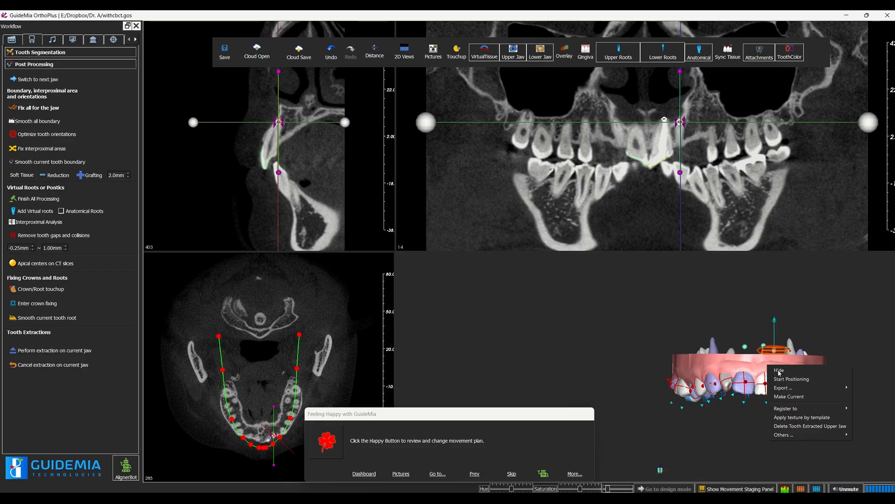
left_click(779, 373)
left_click_drag(732, 308, 719, 314)
mouse_move(726, 14)
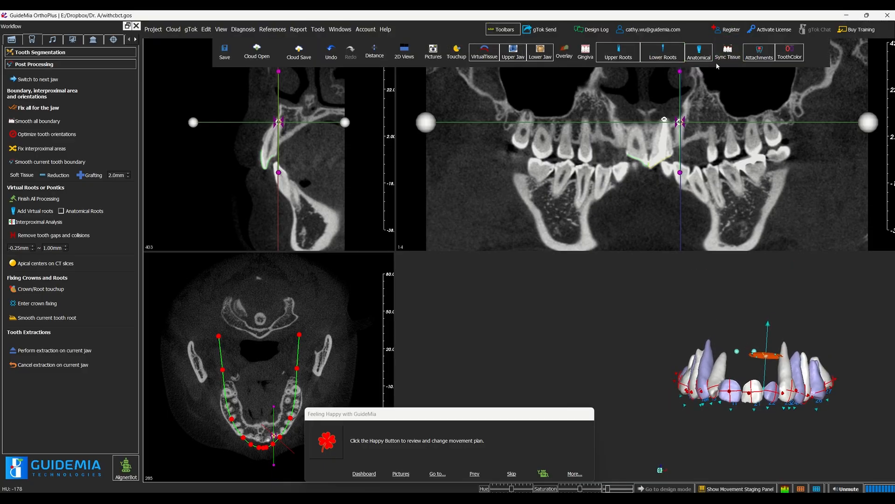
left_click(706, 56)
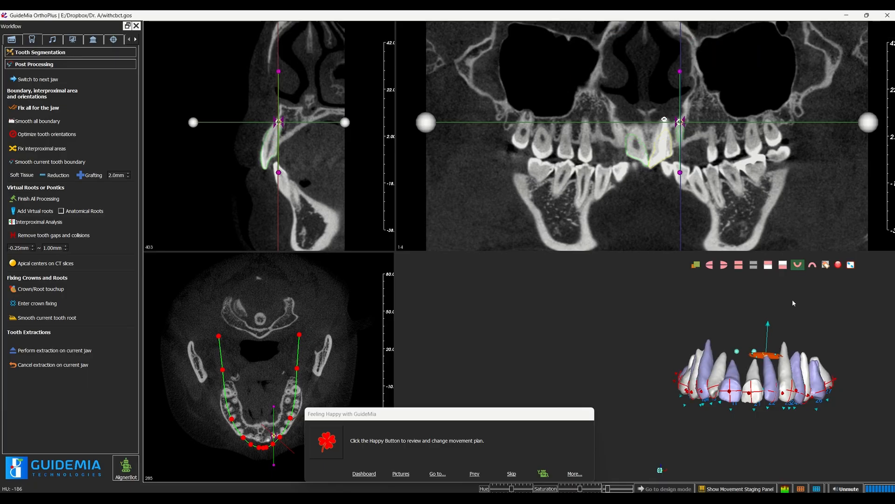
Adjust Apical Center #10 at the root tip of tooth 22 in the 3D view and lock its position.
scroll(812, 319, "up", 2)
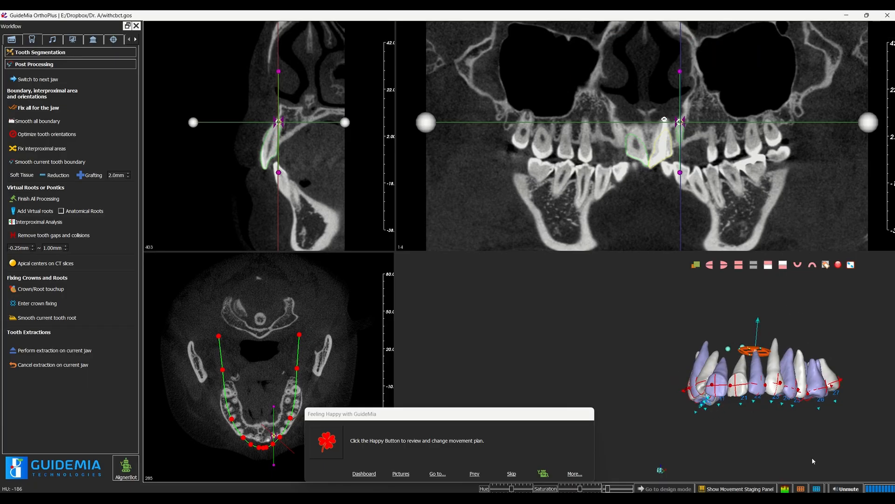
scroll(825, 398, "up", 3)
scroll(804, 367, "up", 3)
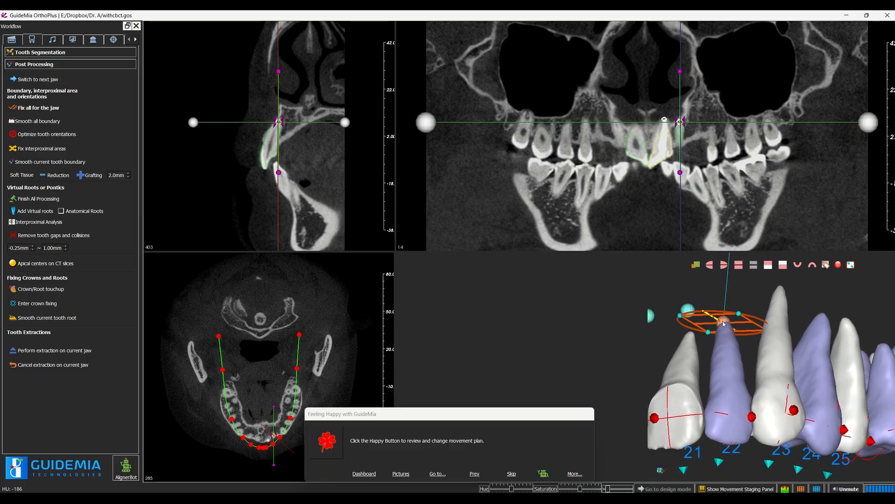
left_click_drag(724, 323, 708, 313)
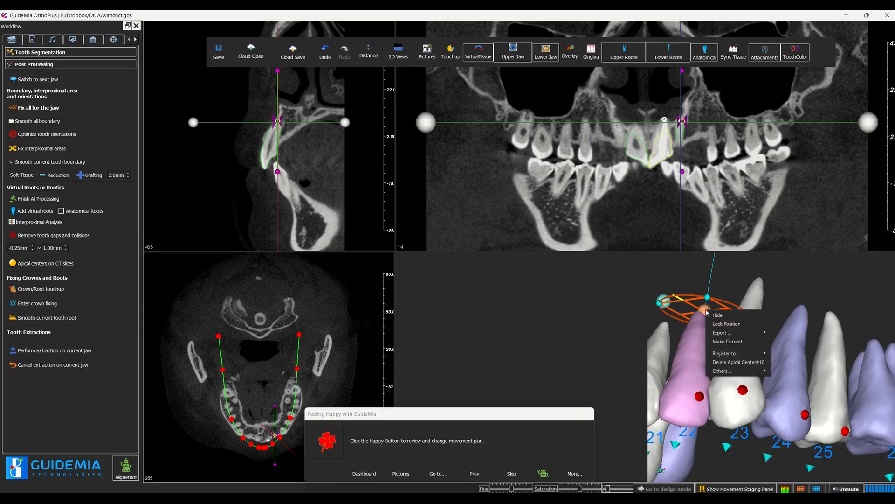
left_click(722, 323)
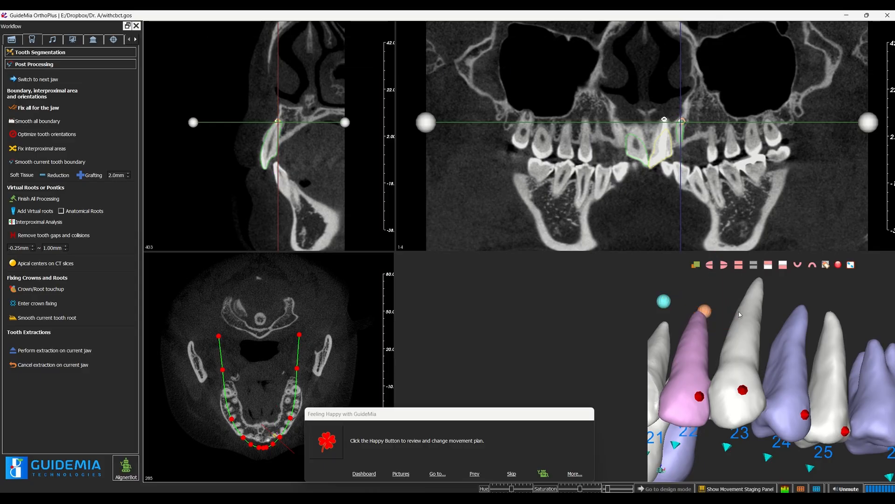
Hide the three apical center markers of teeth 22, 21 and 11 and inspect the upper roots in the 3D view.
right_click(710, 311)
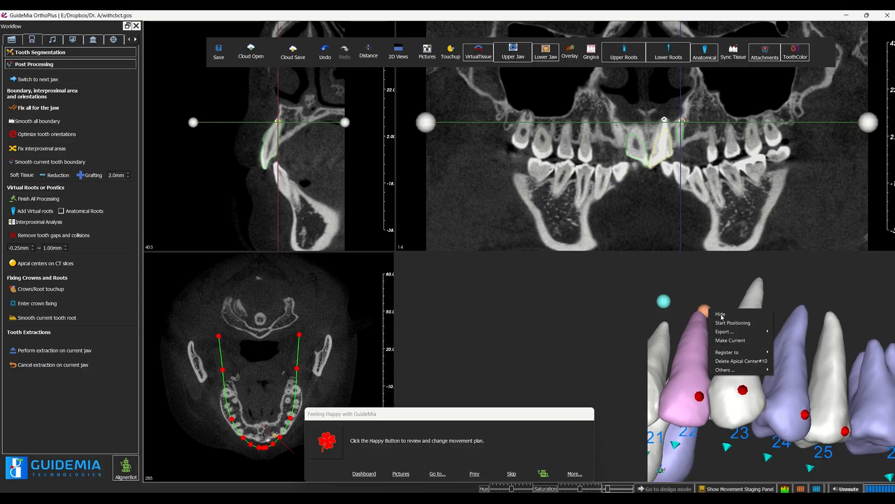
left_click(721, 314)
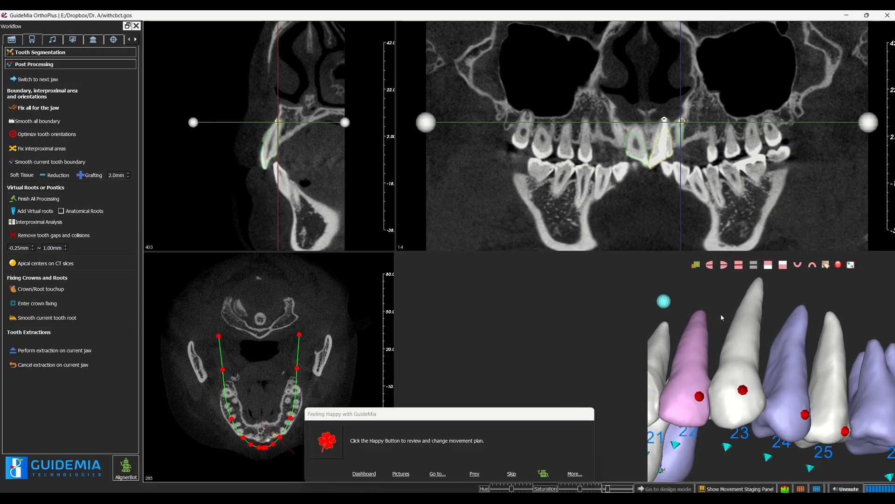
right_click(654, 297)
left_click(664, 302)
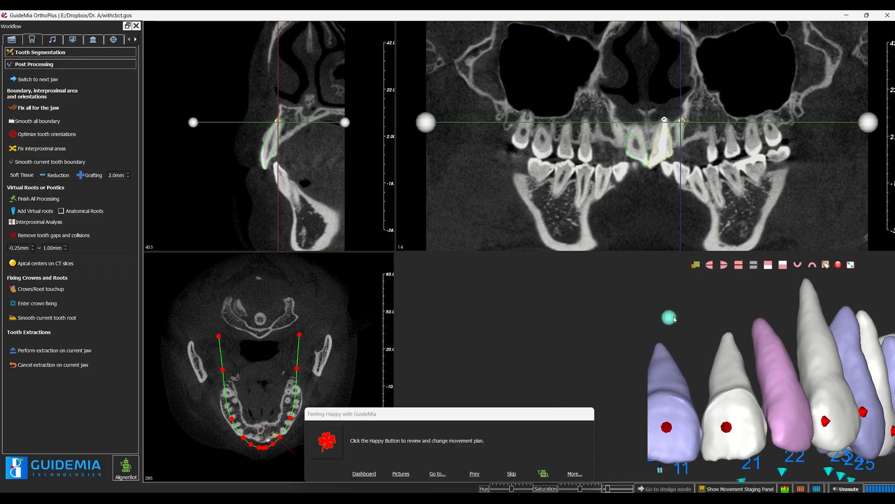
right_click(675, 319)
left_click(694, 324)
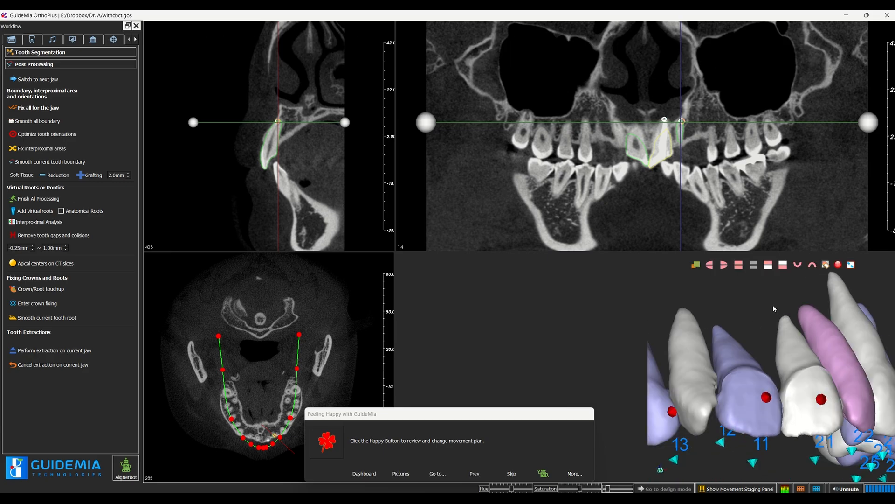
scroll(744, 331, "down", 4)
left_click_drag(762, 331, 741, 379)
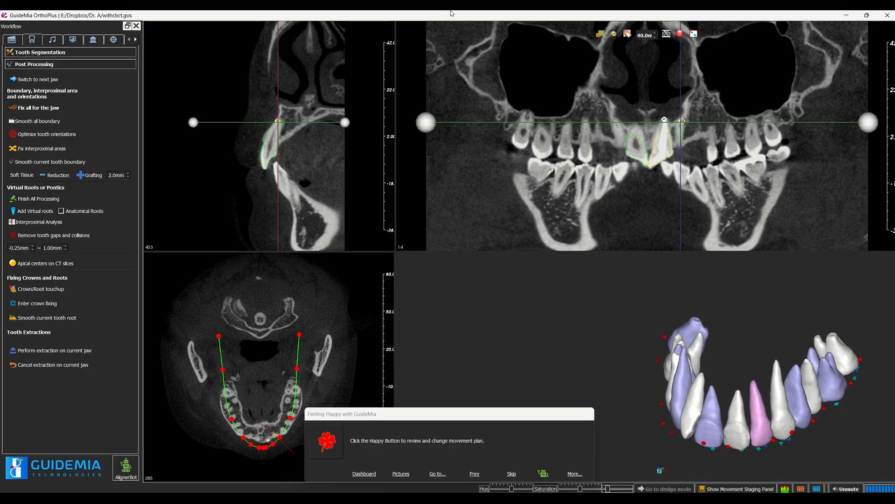